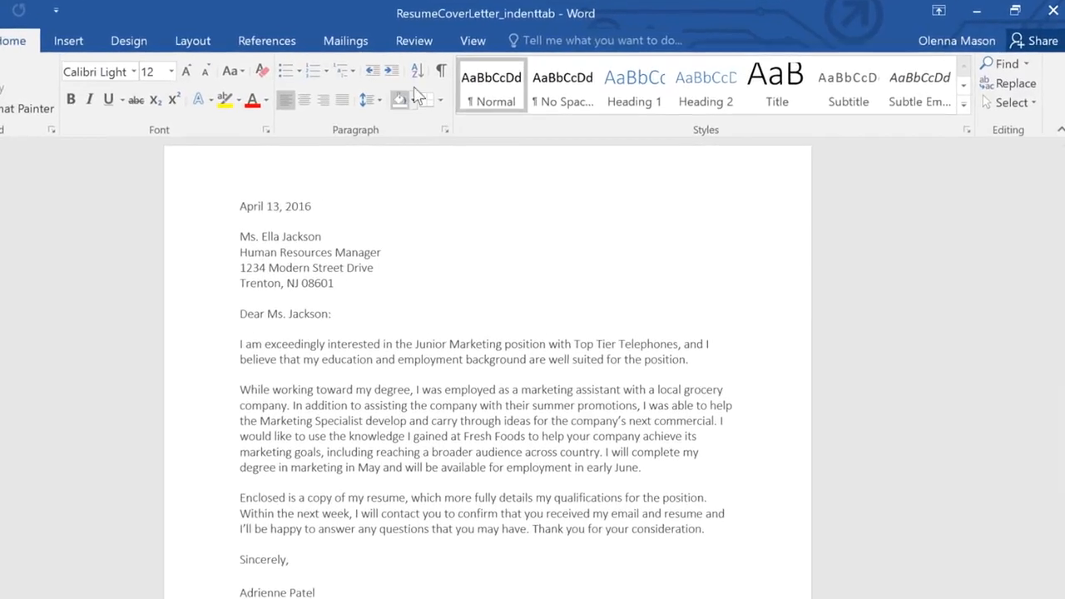
Show the ruler and indent the first line of the letter's opening body paragraph by 0.5 inch with a tab
click(453, 40)
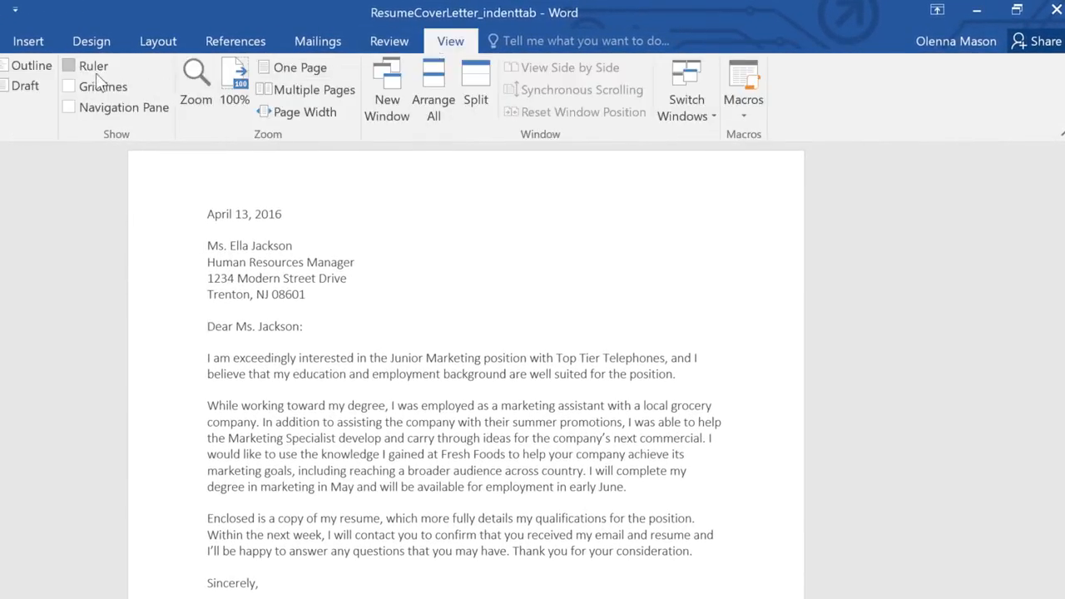
click(69, 66)
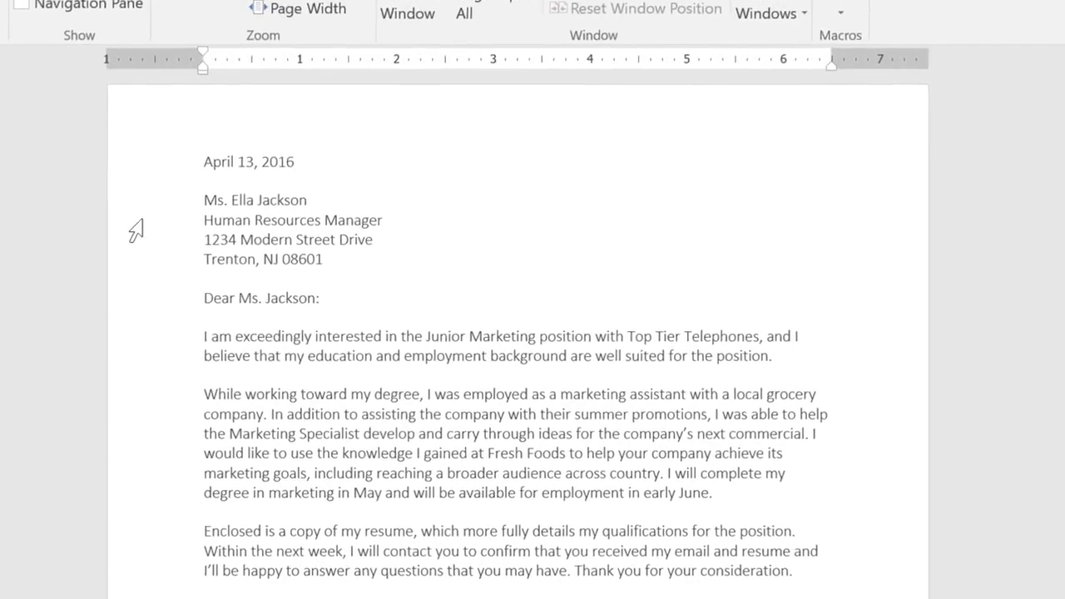
click(199, 329)
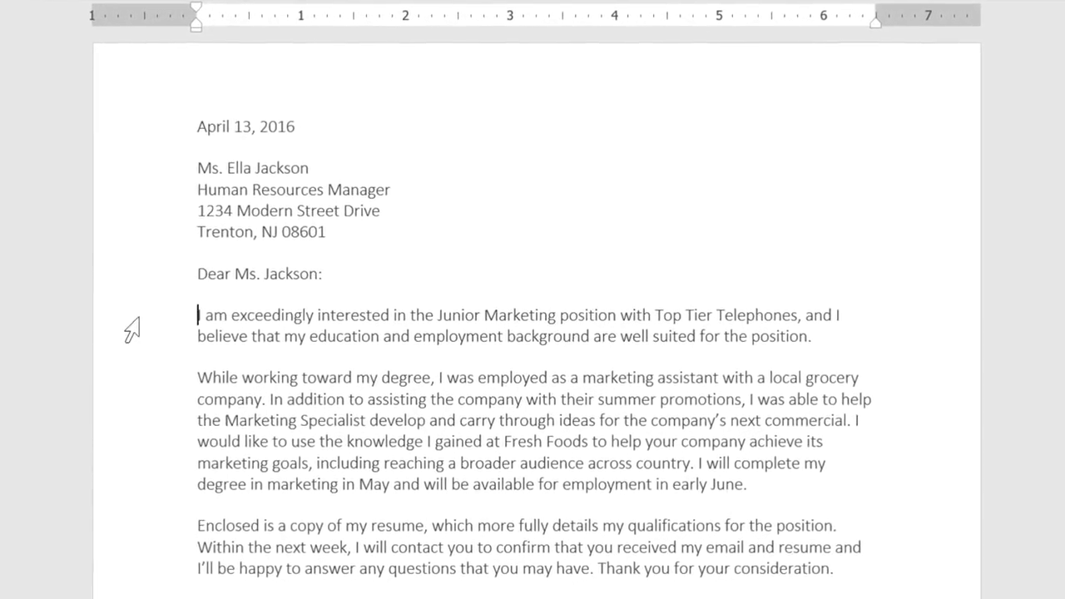
key(Tab)
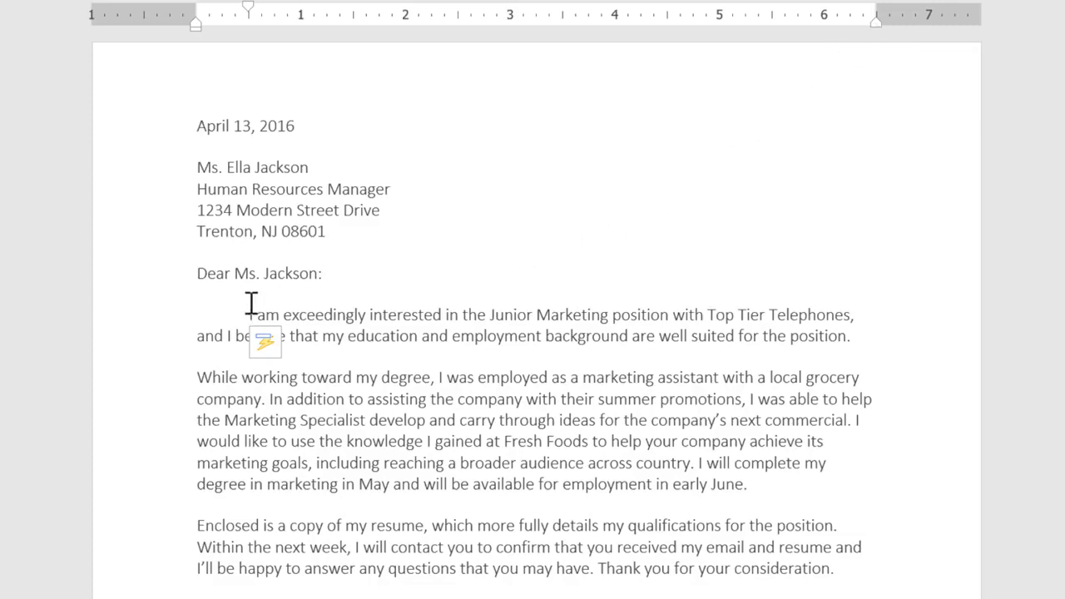
Try a 1-inch first-line indent and a hanging indent of about 0.5 inch on the letter's body paragraphs using the ruler
drag(247, 314, 845, 581)
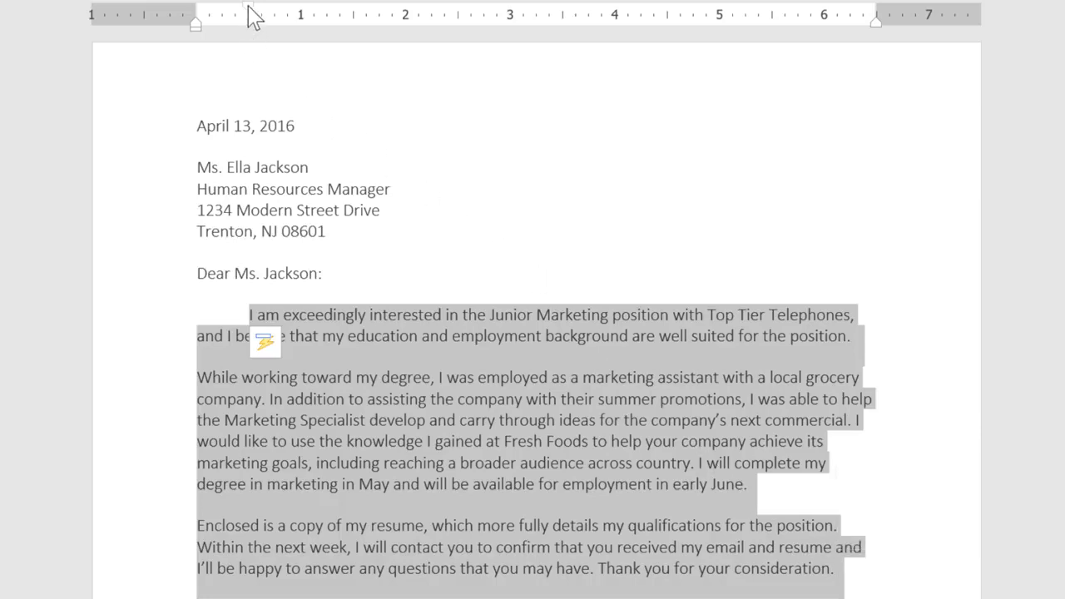
drag(254, 17, 303, 15)
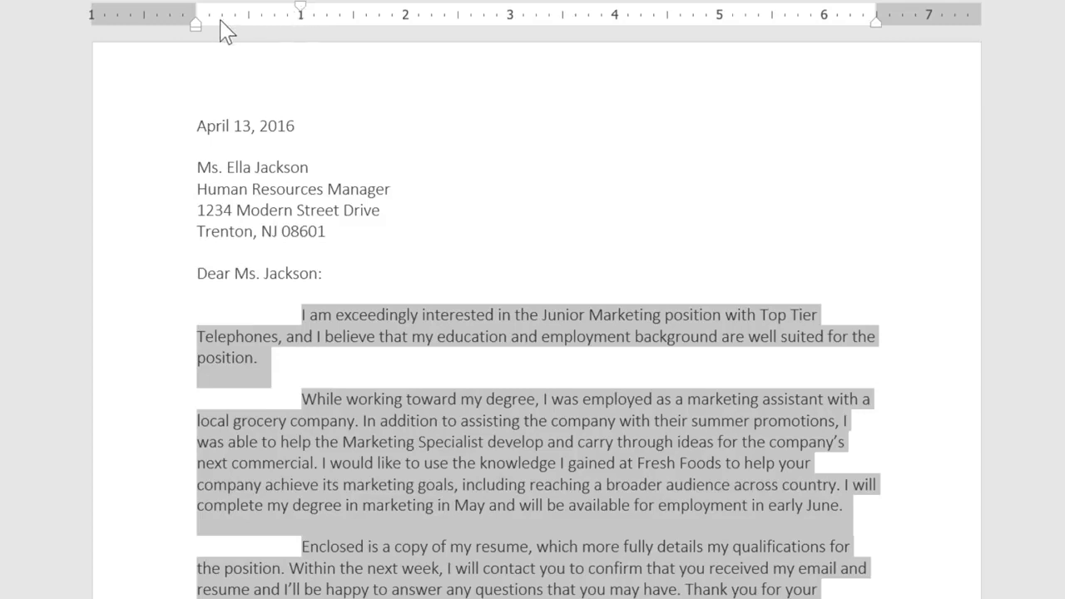
mouse_move(199, 24)
mouse_down()
mouse_move(375, 27)
mouse_move(255, 38)
mouse_up()
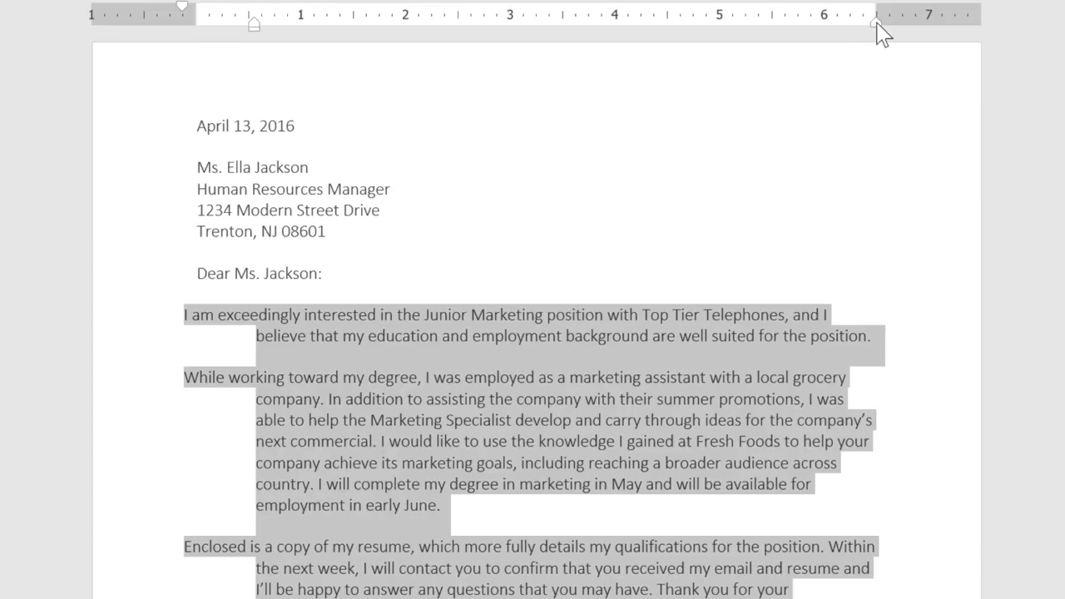
mouse_move(876, 23)
mouse_down()
mouse_move(769, 33)
mouse_move(879, 31)
mouse_up()
Return the body paragraphs' left indent to 0 and set their first-line indent to 0.25 inch on the ruler
mouse_move(257, 33)
mouse_down()
mouse_move(220, 41)
mouse_move(197, 31)
mouse_up()
drag(123, 5, 222, 8)
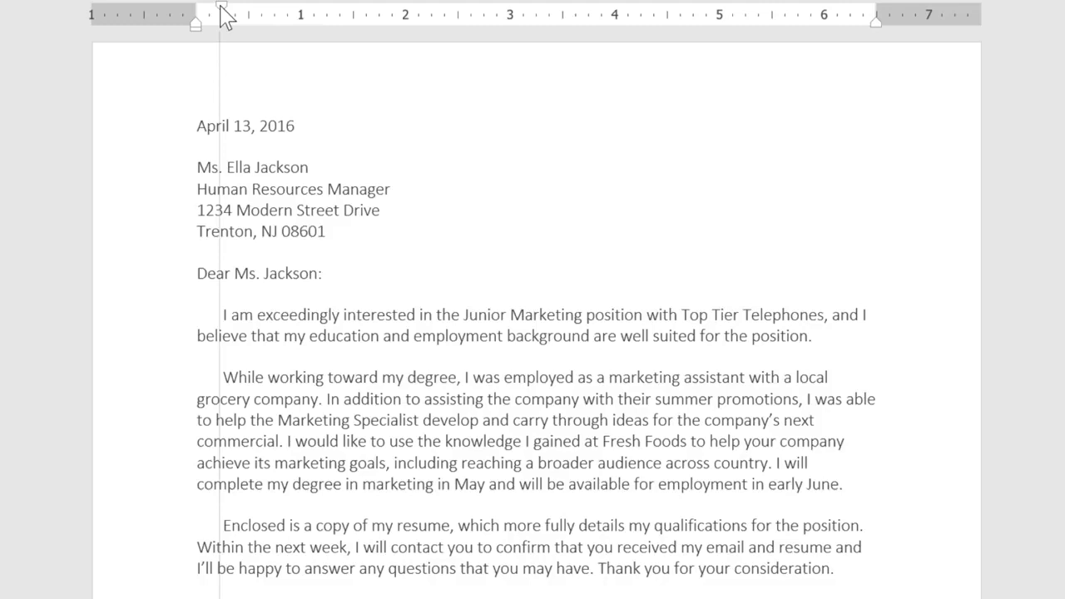
drag(221, 10, 222, 10)
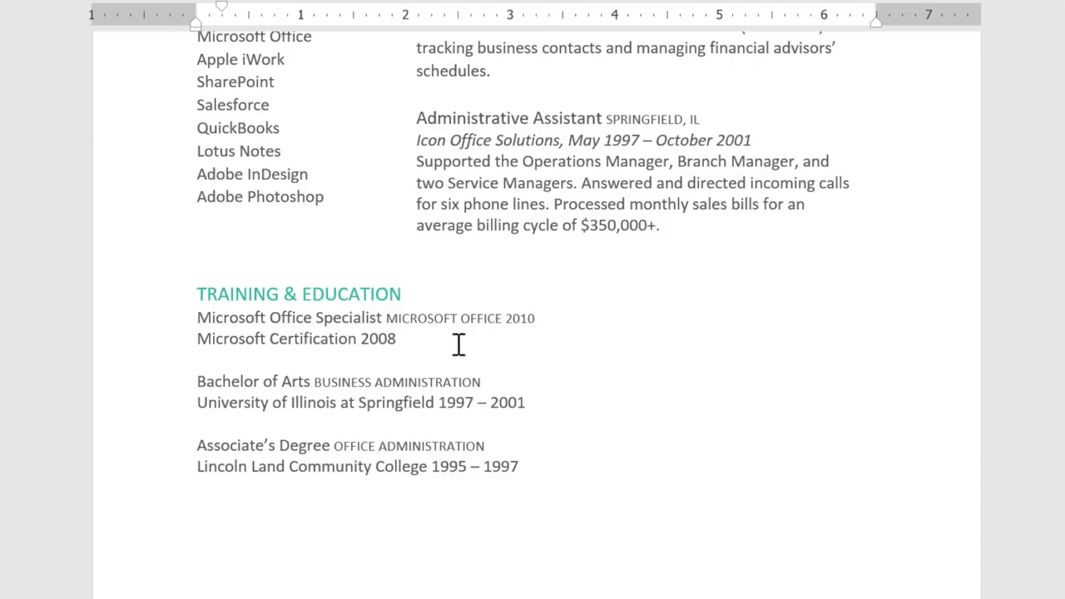
Line up the dates 2008, 1997 – 2001 and 1995 – 1997 under Training & Education by inserting default tabs before them
click(359, 339)
key(Tab)
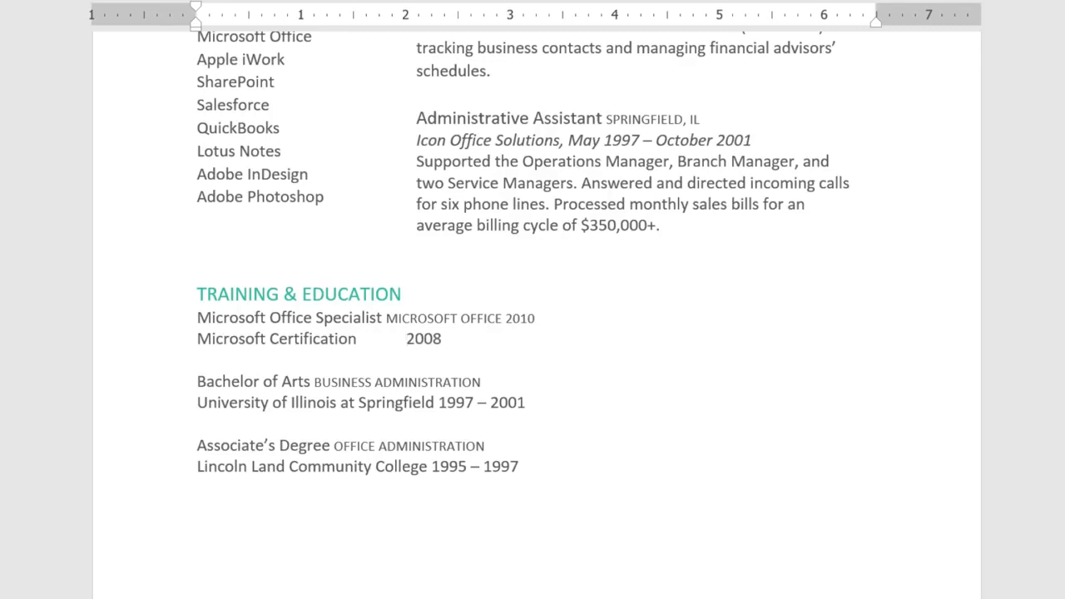
key(Tab)
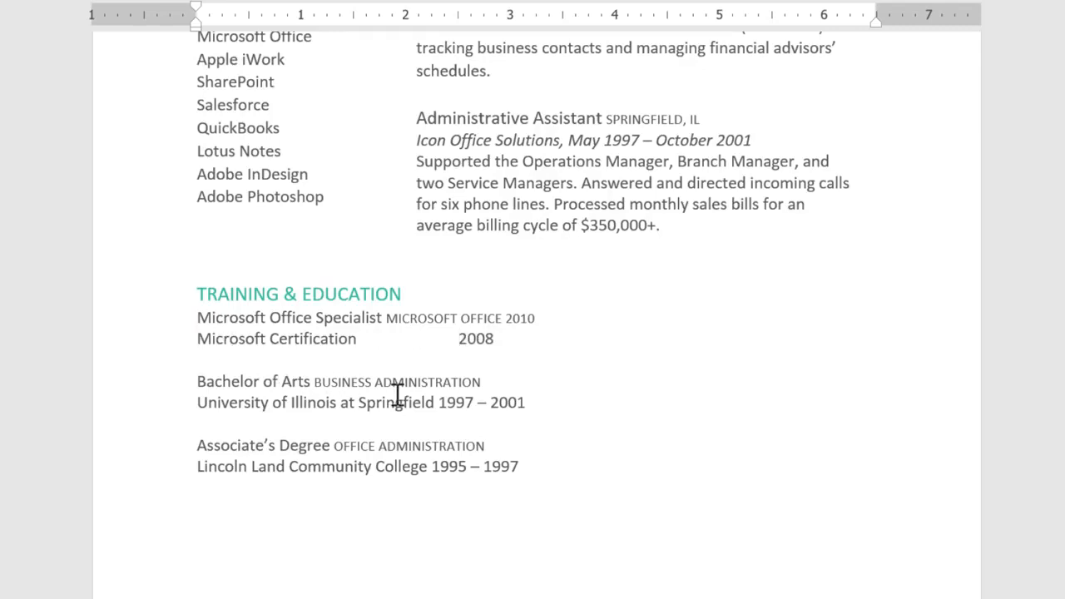
click(435, 402)
key(Tab)
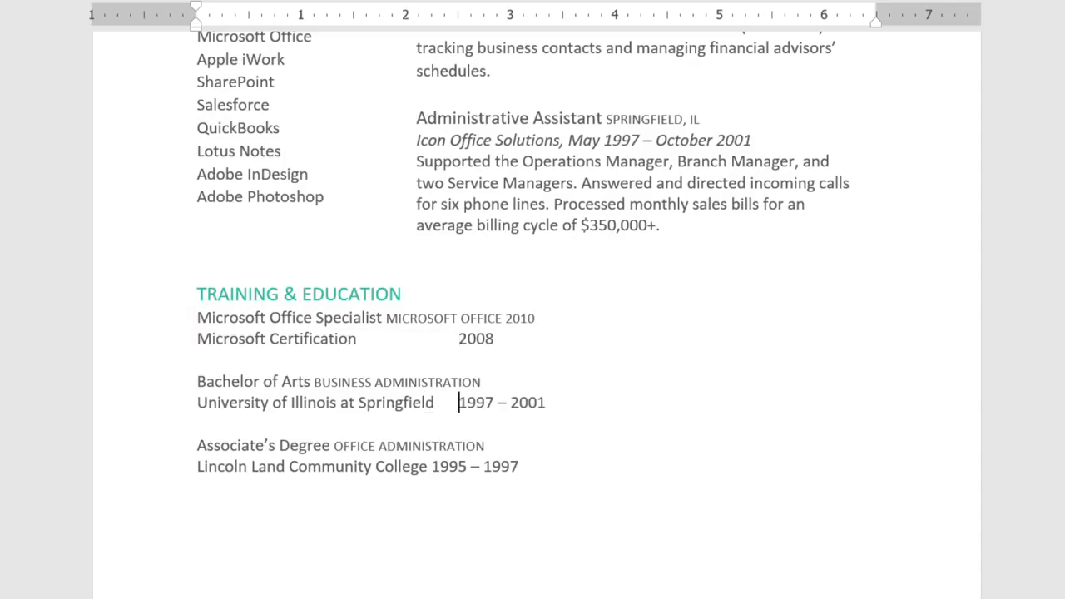
click(433, 466)
key(Tab)
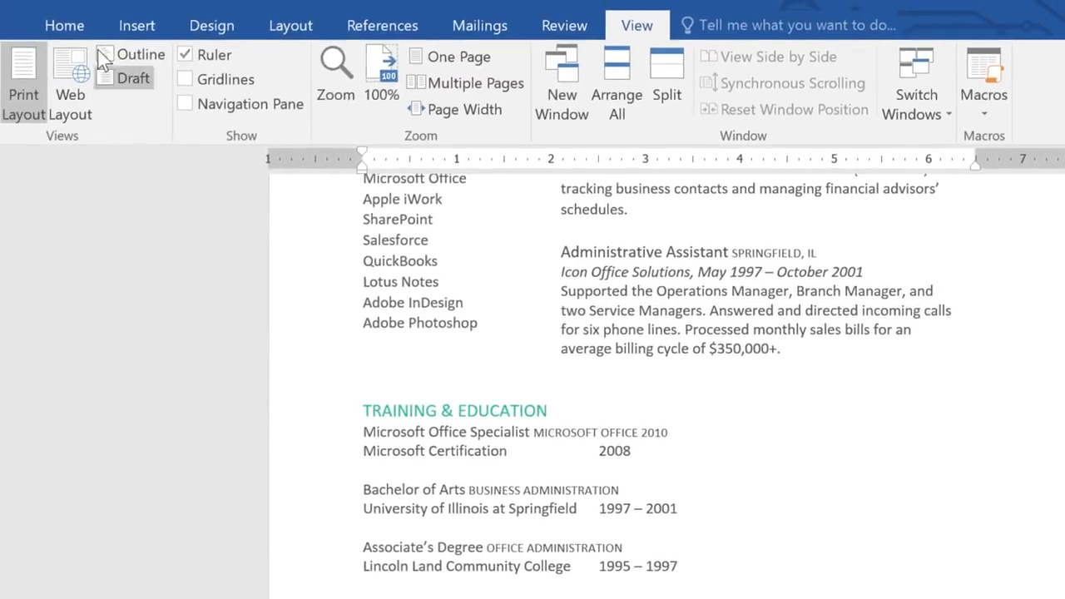
Delete the tab characters before the three Training & Education dates, displaying the formatting marks only during the cleanup
click(87, 28)
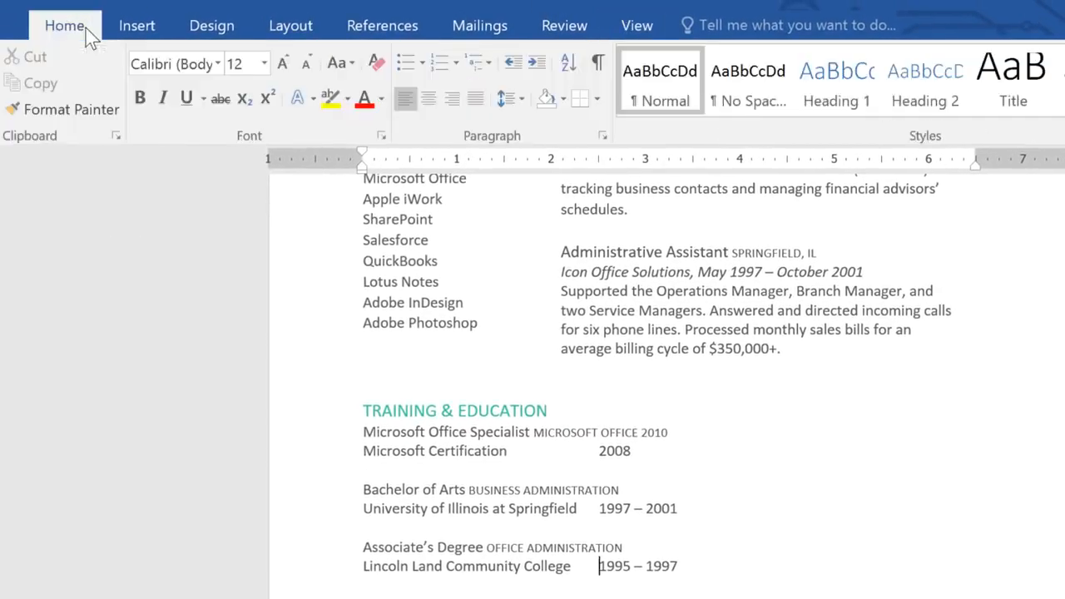
click(599, 66)
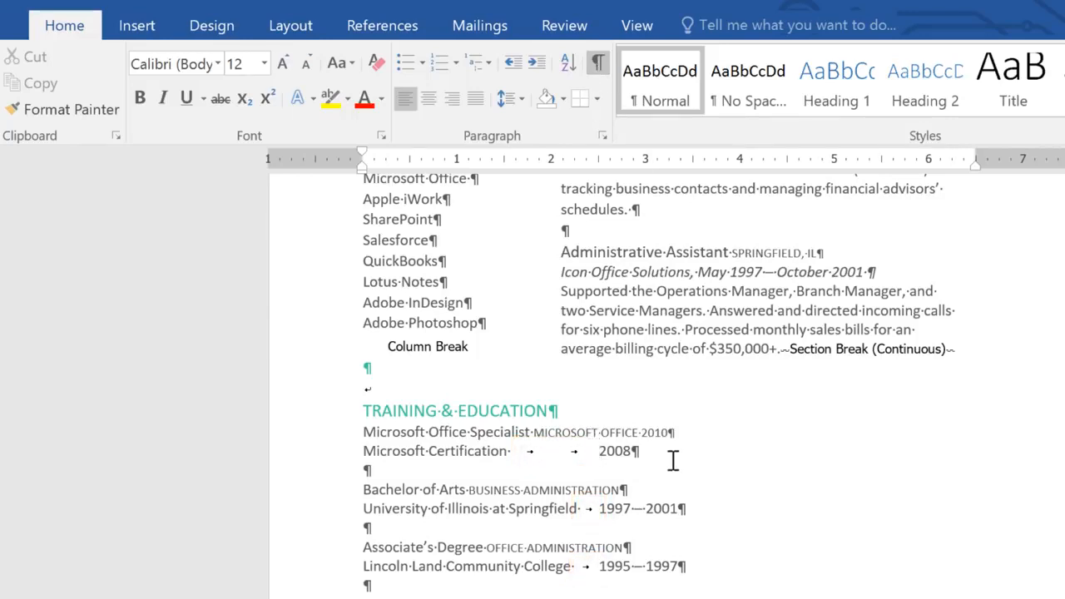
key(BackSpace)
key(BackSpace)
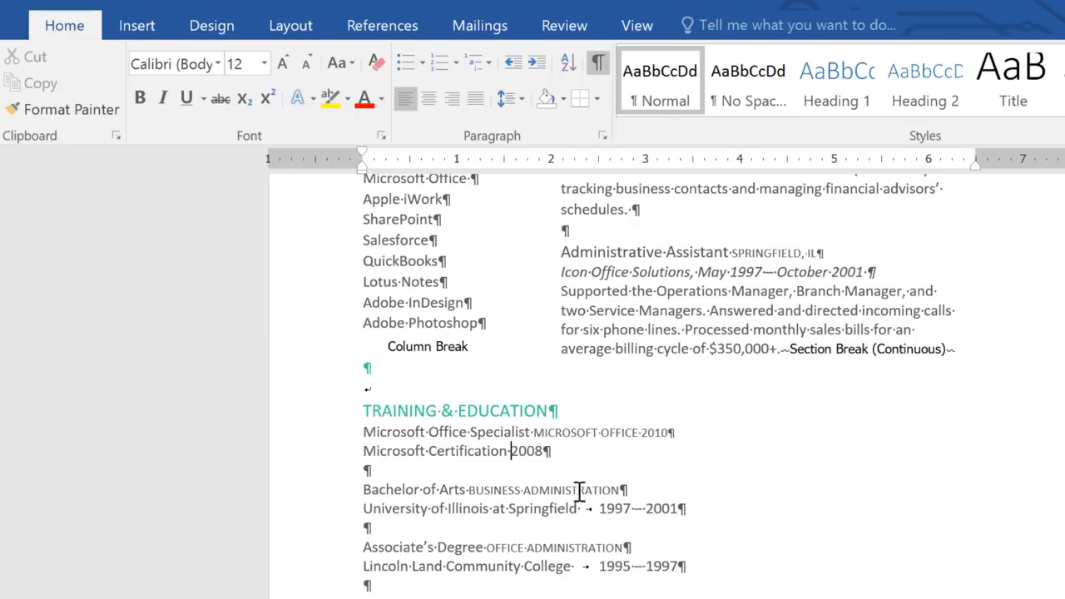
click(595, 508)
key(BackSpace)
click(598, 565)
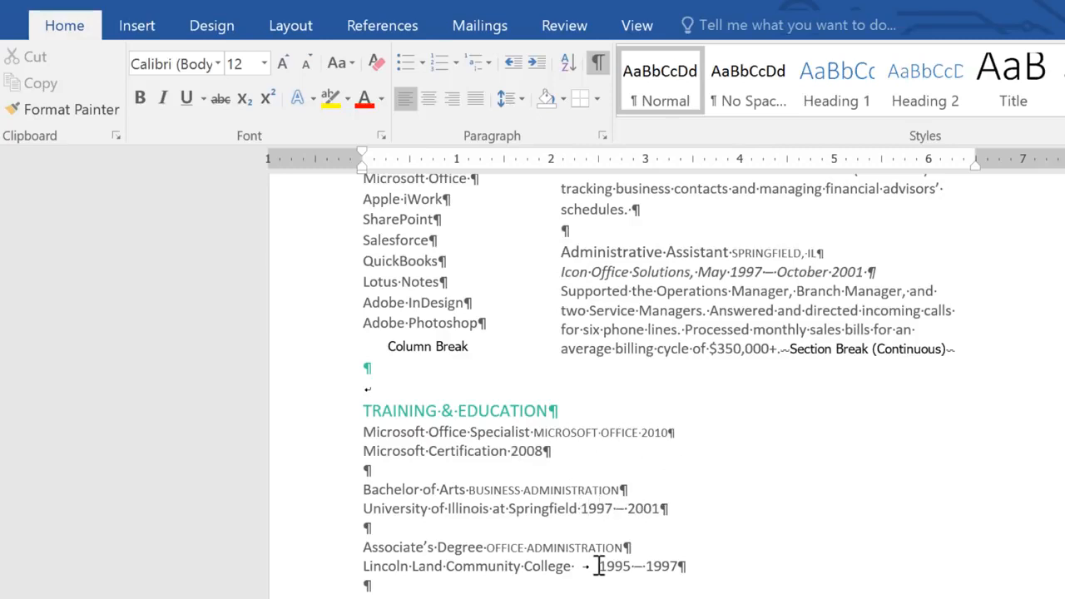
key(BackSpace)
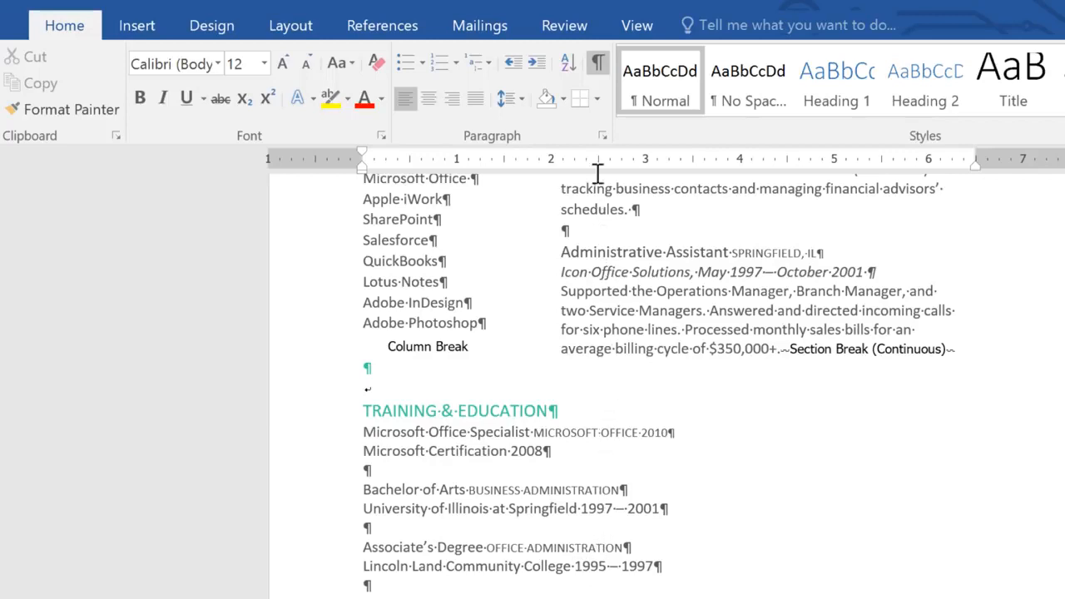
click(599, 63)
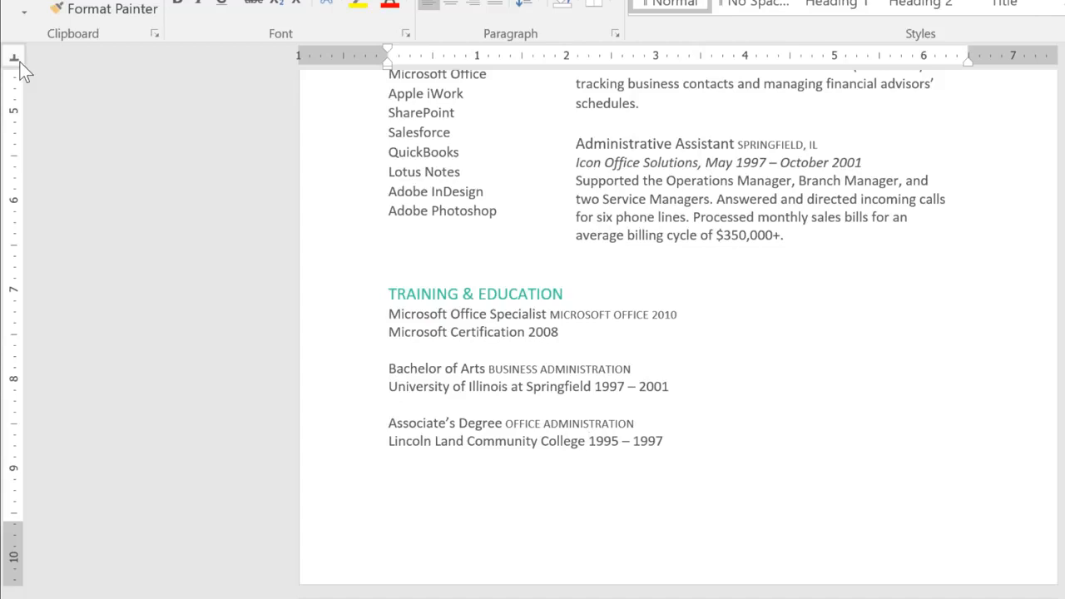
Set a right tab stop at 6 inches on the ruler for all lines below the Training & Education heading
click(19, 61)
drag(386, 312, 659, 454)
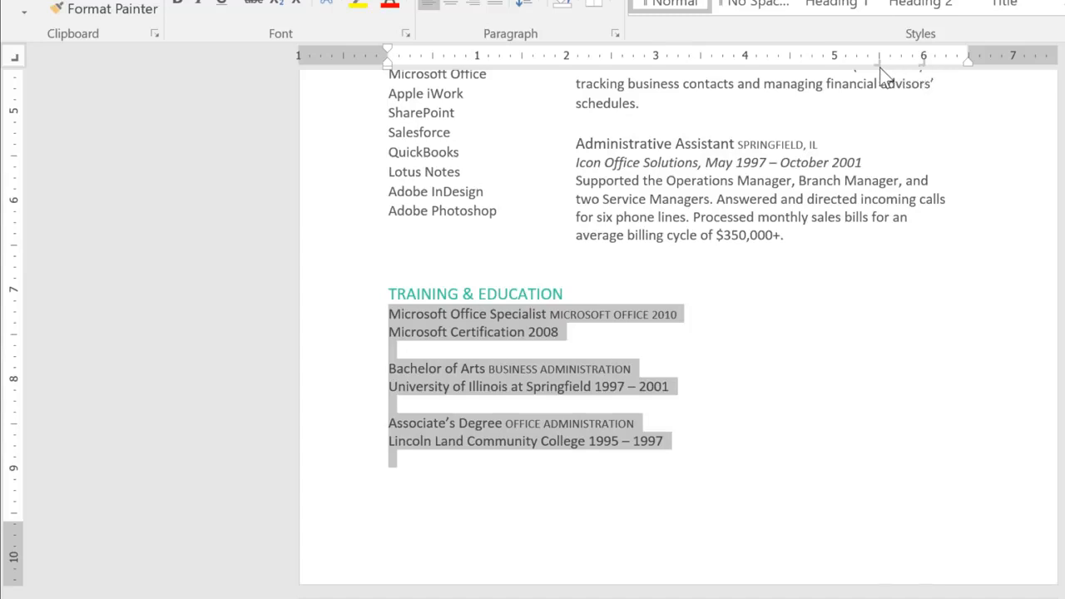
drag(878, 64, 902, 114)
Insert a tab before 2008, 1997 – 2001 and 1995 – 1997 to align these dates at the right tab stop
click(529, 331)
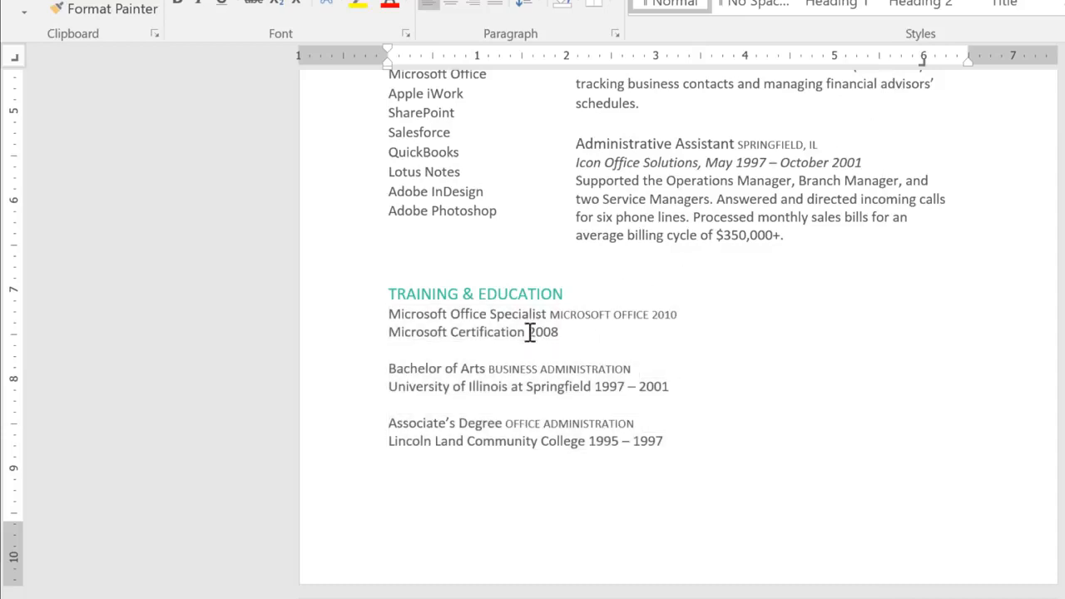
key(Tab)
click(594, 386)
key(Tab)
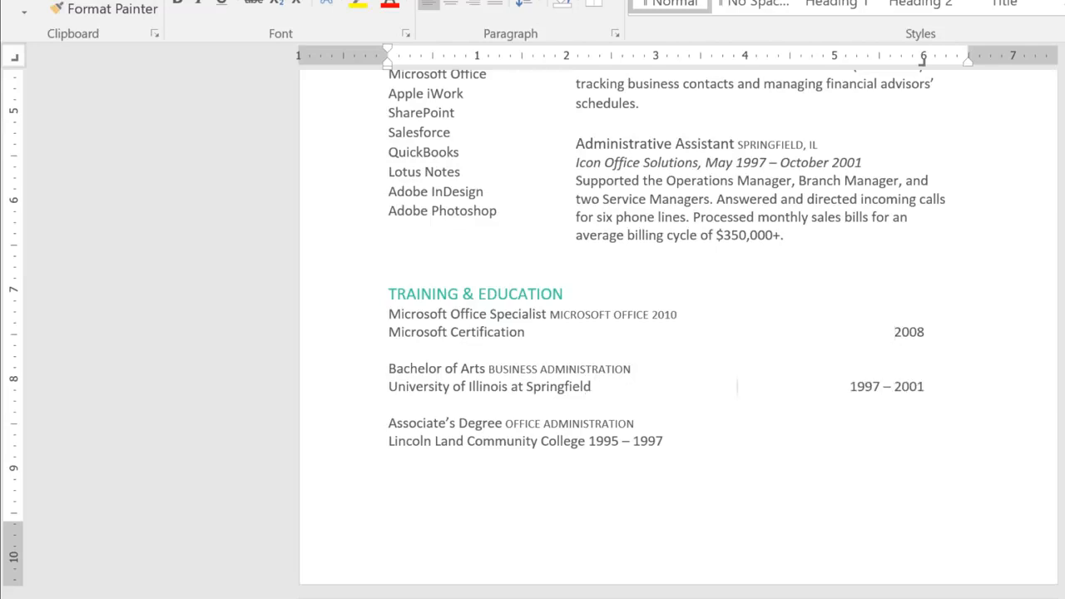
click(588, 441)
key(Tab)
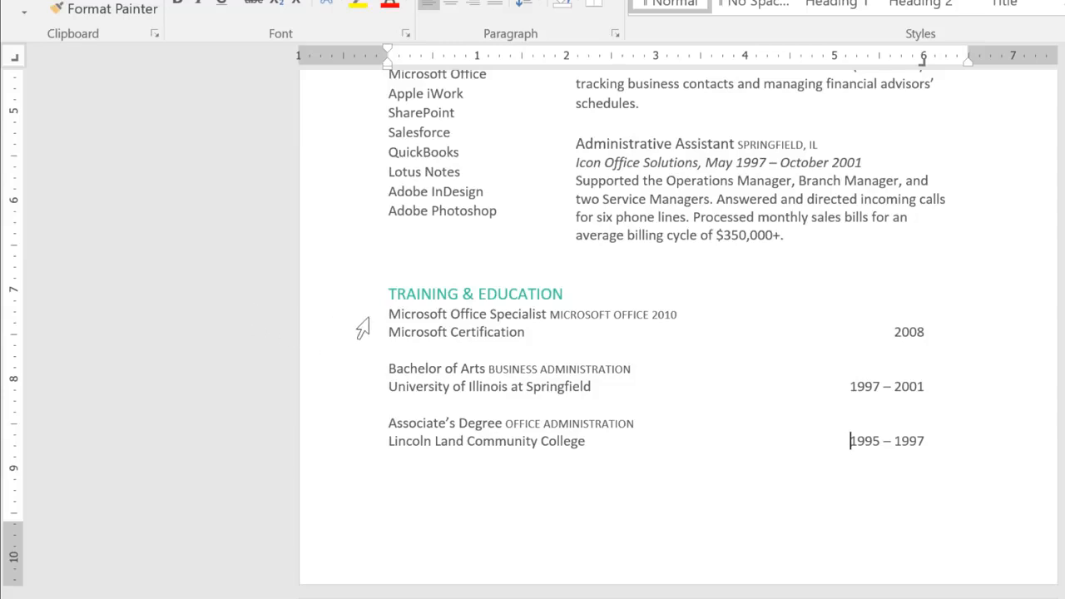
Try moving the Training & Education lines' tab stop to about 1.7 inches and return it to 6 inches
drag(387, 312, 687, 472)
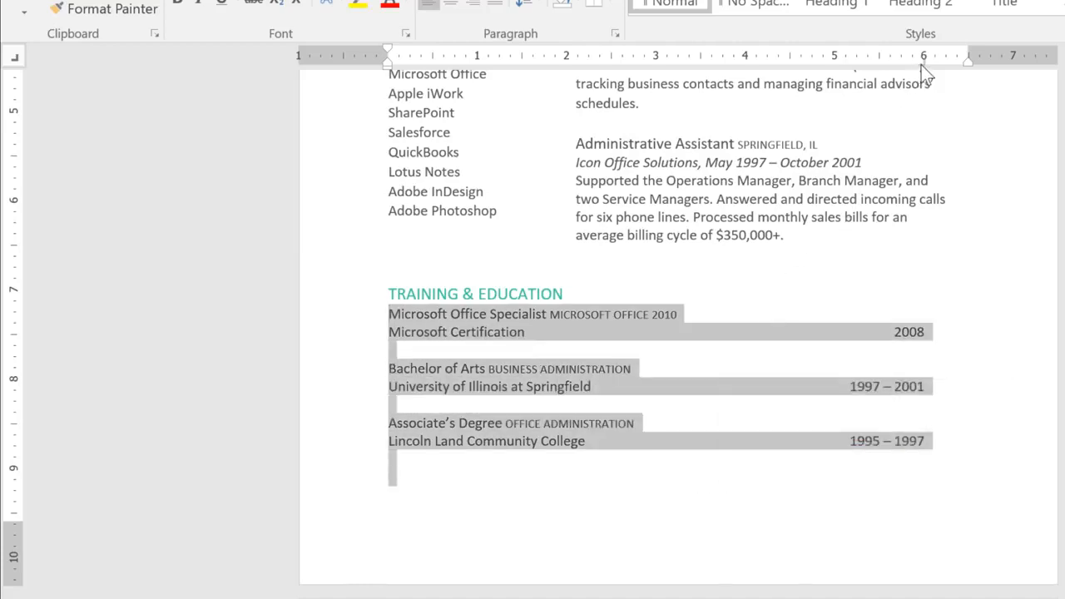
drag(922, 63, 537, 64)
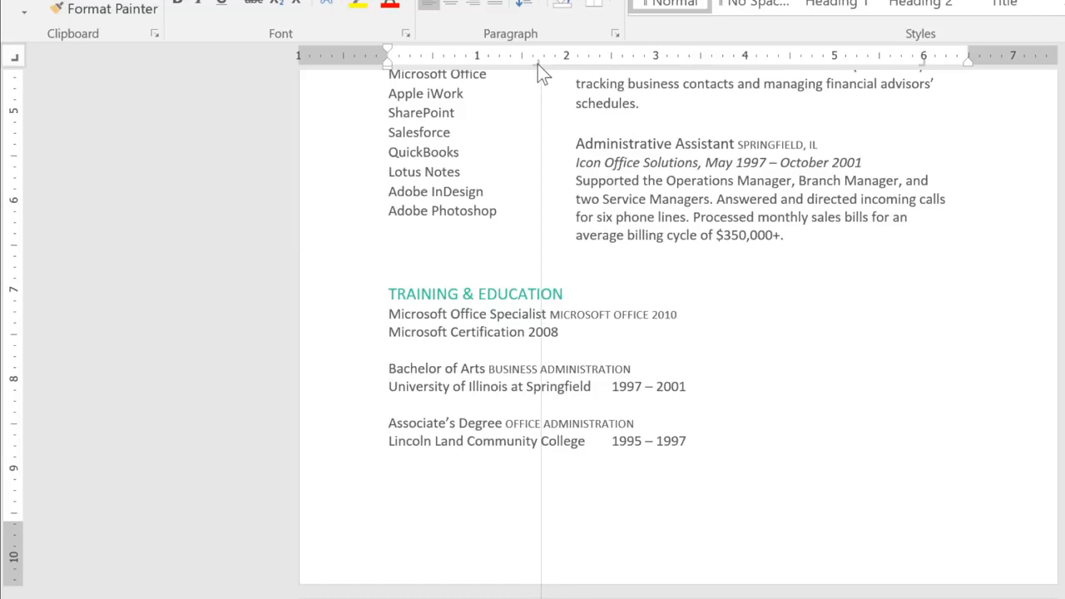
drag(537, 64, 924, 69)
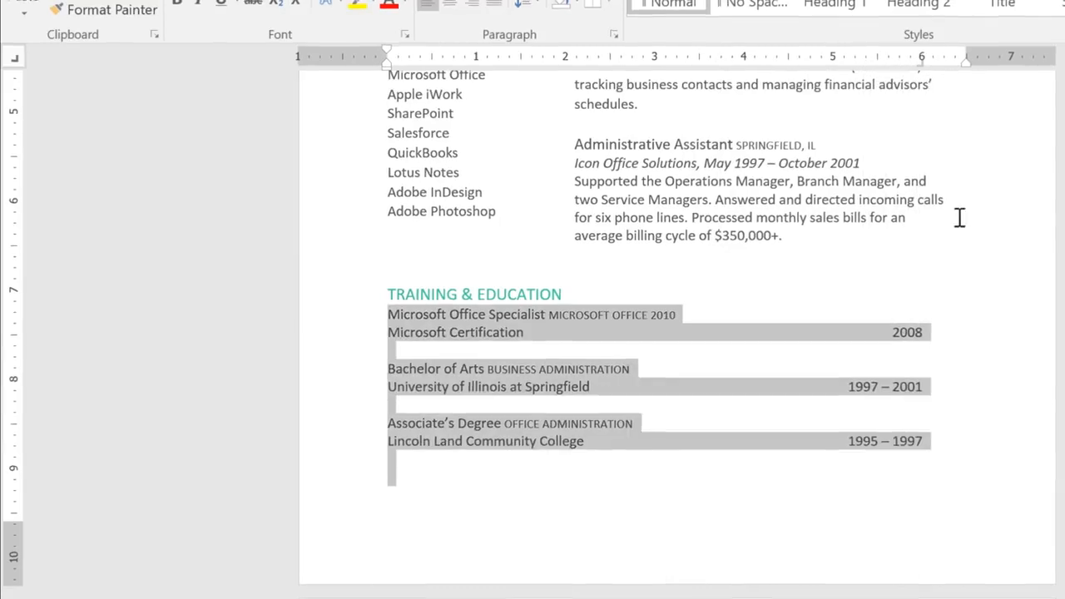
click(925, 244)
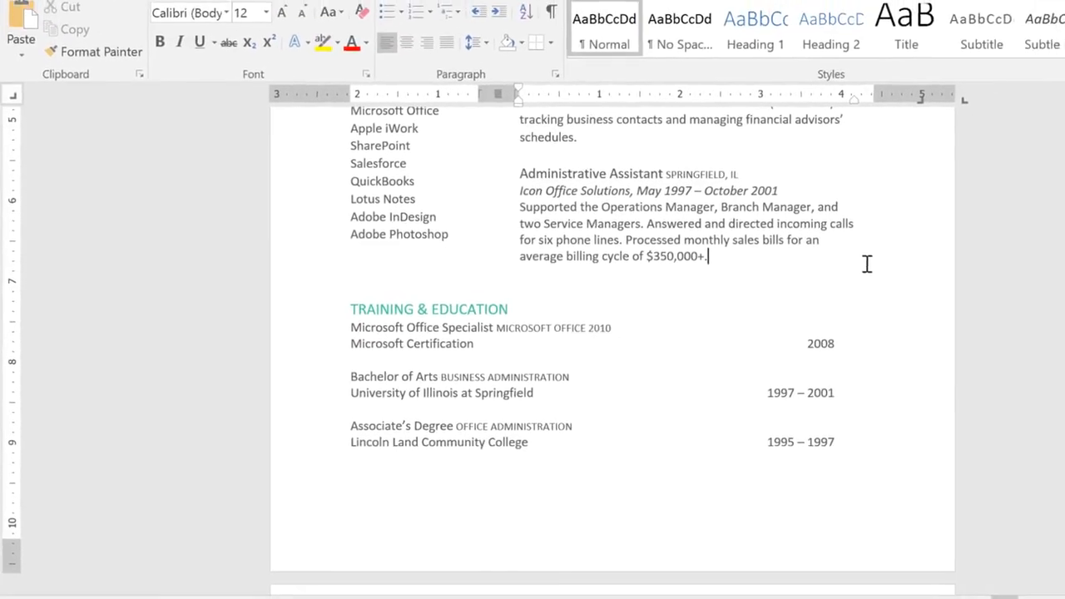